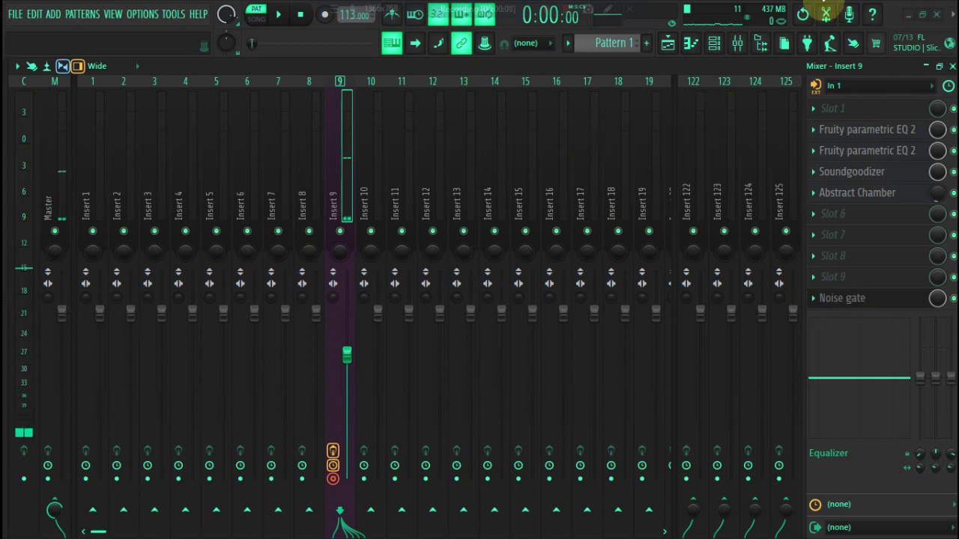
# Unmute the two shaker tracks in the Playlist, then mute SK Shaker 1 again.
pyautogui.click(668, 43)
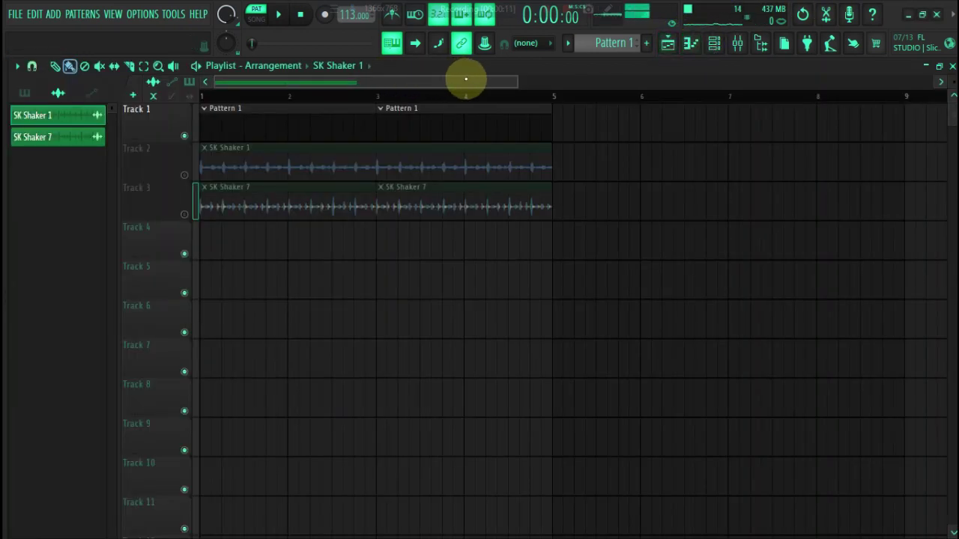
pyautogui.click(184, 175)
pyautogui.click(184, 214)
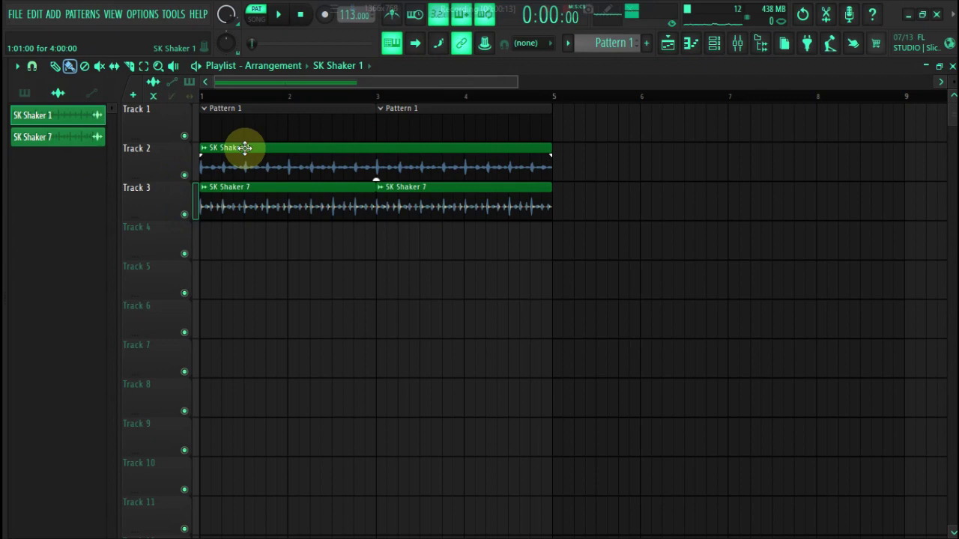
pyautogui.moveTo(515, 85); pyautogui.dragTo(433, 72)
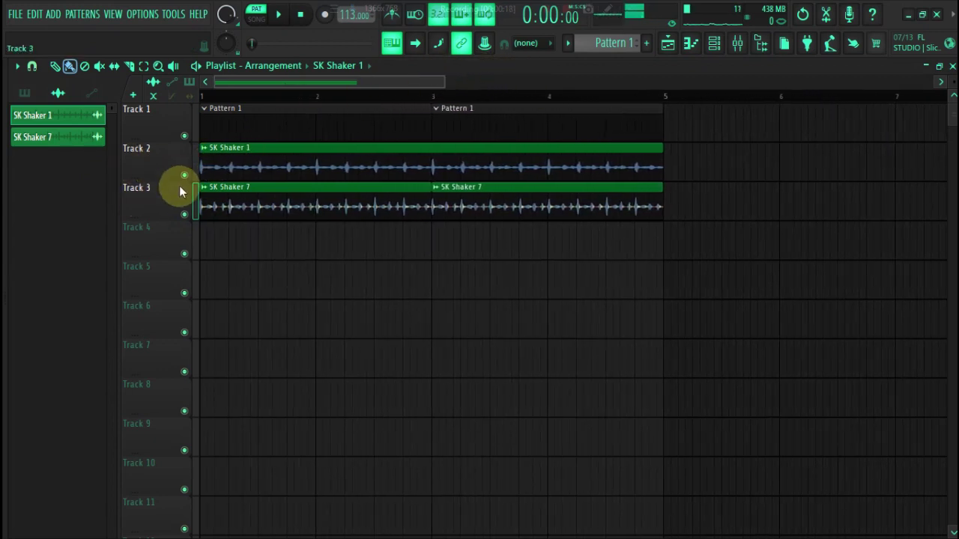
pyautogui.click(184, 175)
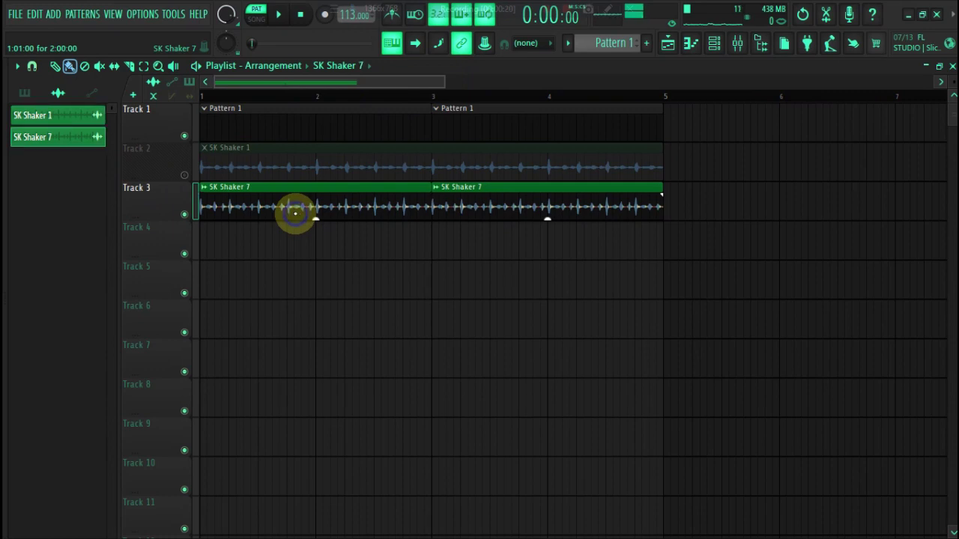
# Load Fruity Parametric EQ 2 on SK Shaker 7's mixer insert and shelf the lows down 18 dB.
pyautogui.click(295, 214)
pyautogui.click(482, 257)
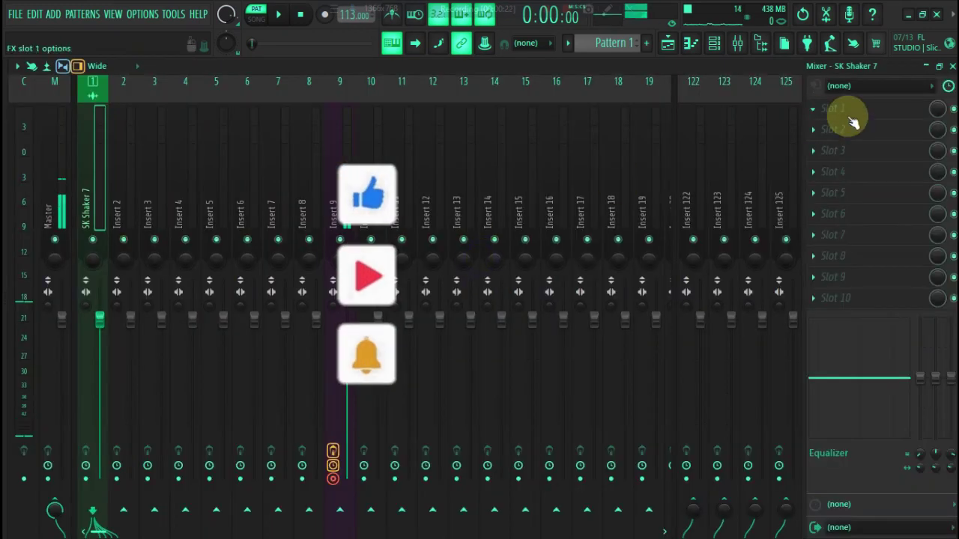
pyautogui.click(852, 122)
pyautogui.click(743, 448)
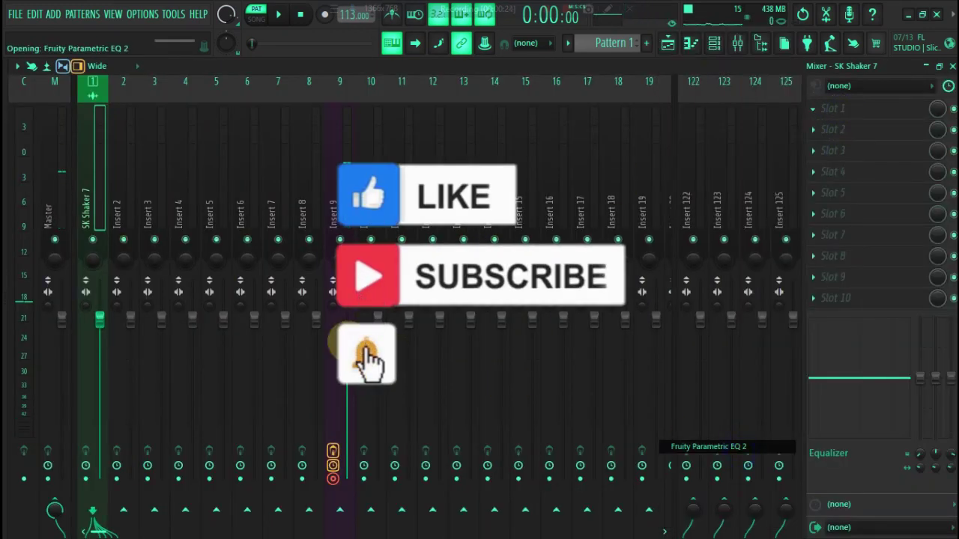
pyautogui.moveTo(96, 321); pyautogui.dragTo(278, 405)
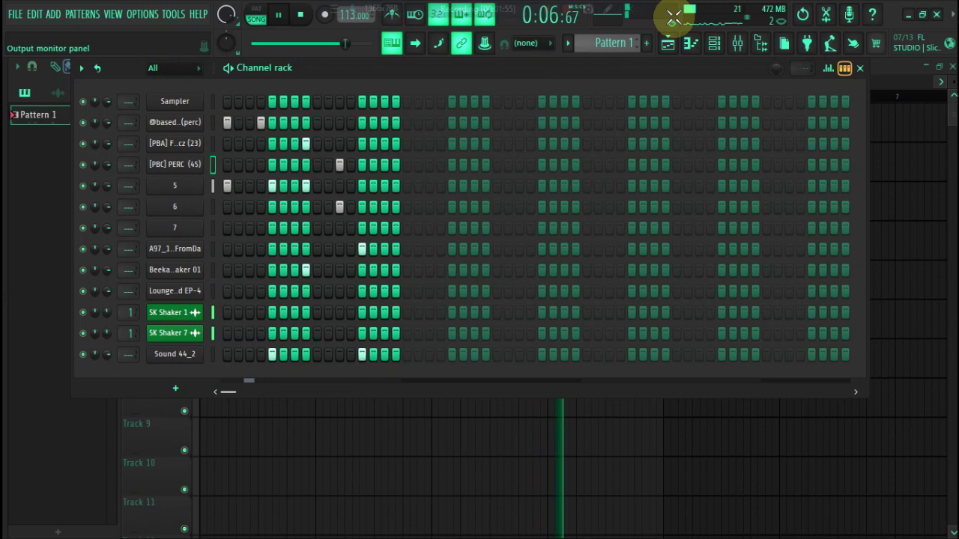
# Stop playback and choose Consolidate track on Track 1 to render its pattern clips.
pyautogui.click(667, 43)
pyautogui.press('space')
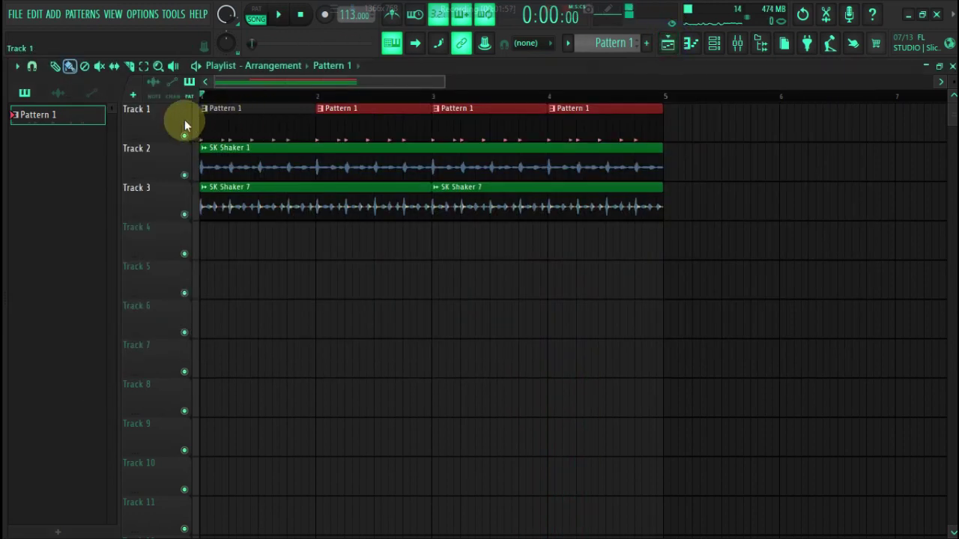
pyautogui.rightClick(183, 121)
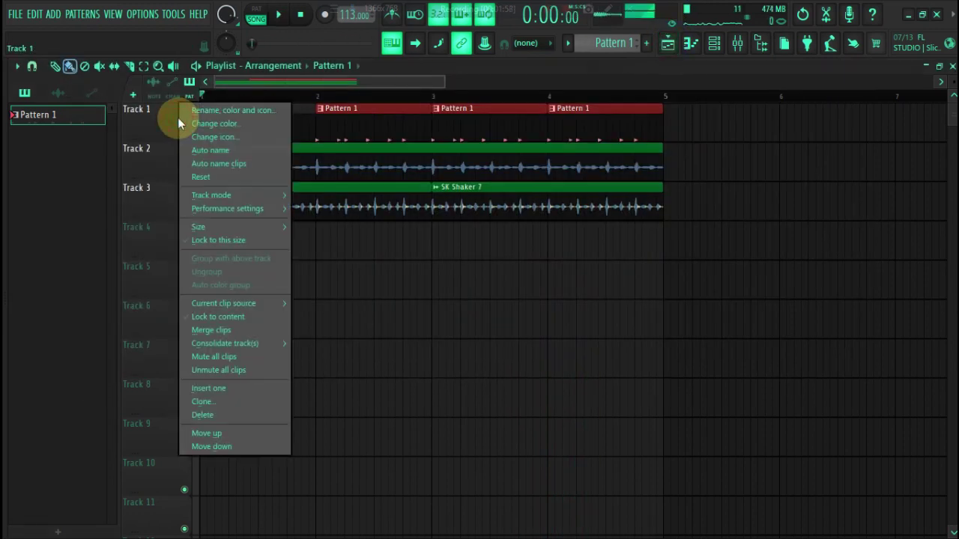
pyautogui.click(401, 127)
pyautogui.click(714, 43)
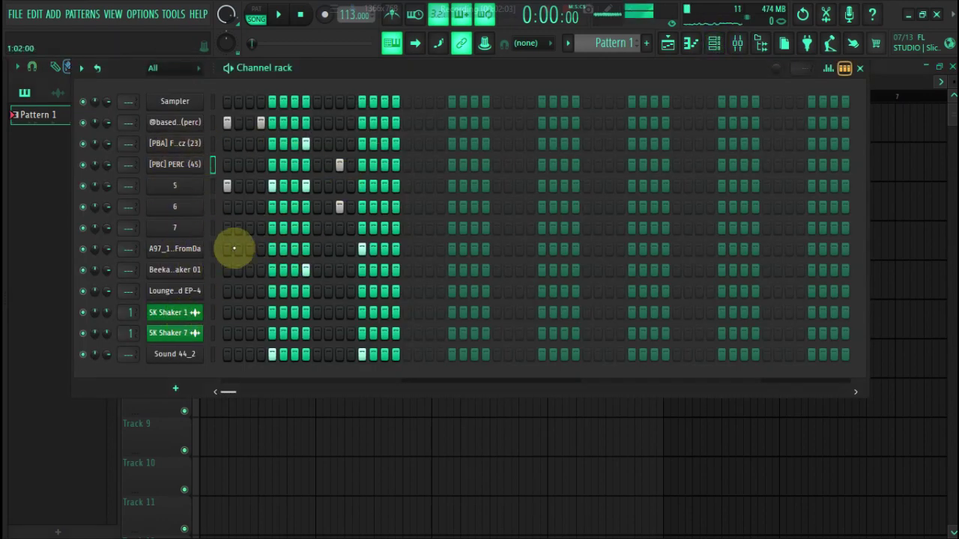
pyautogui.click(669, 42)
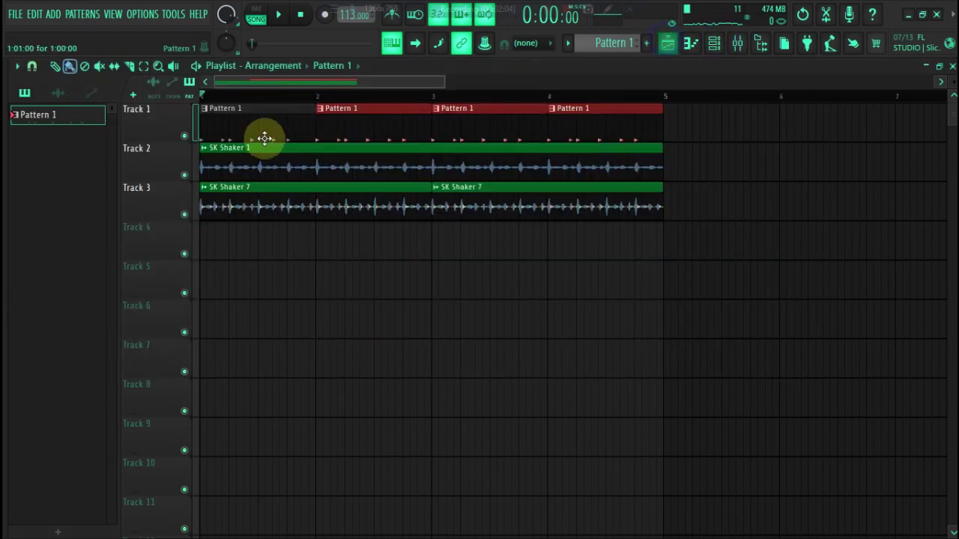
pyautogui.rightClick(182, 127)
pyautogui.click(312, 346)
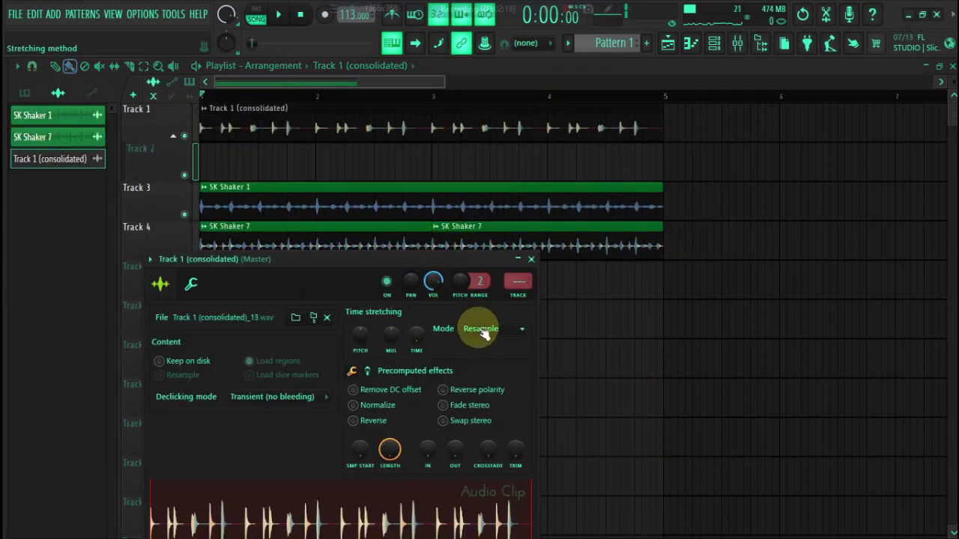
# Set the consolidated Track 1 clip's time mode to Stretch and open the sample Browser.
pyautogui.click(478, 328)
pyautogui.click(485, 369)
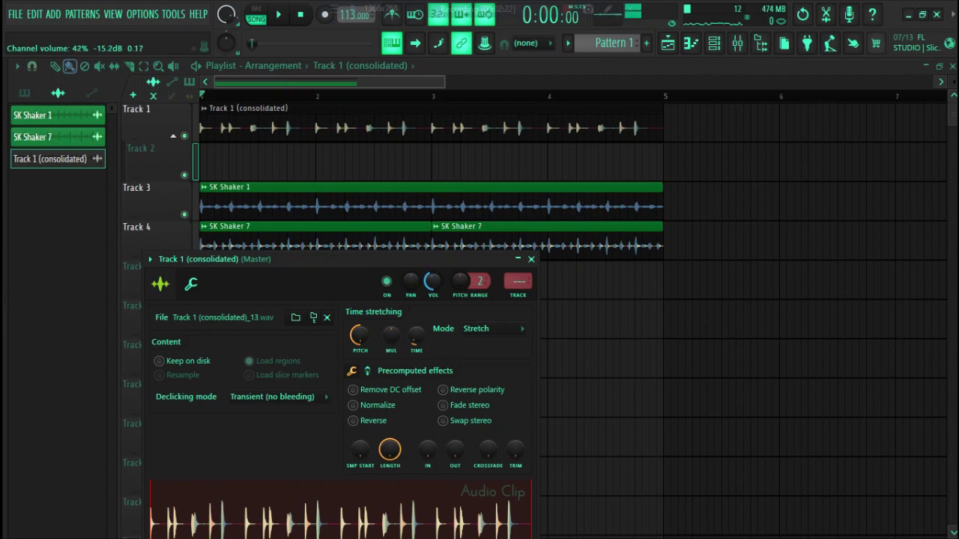
pyautogui.click(4, 218)
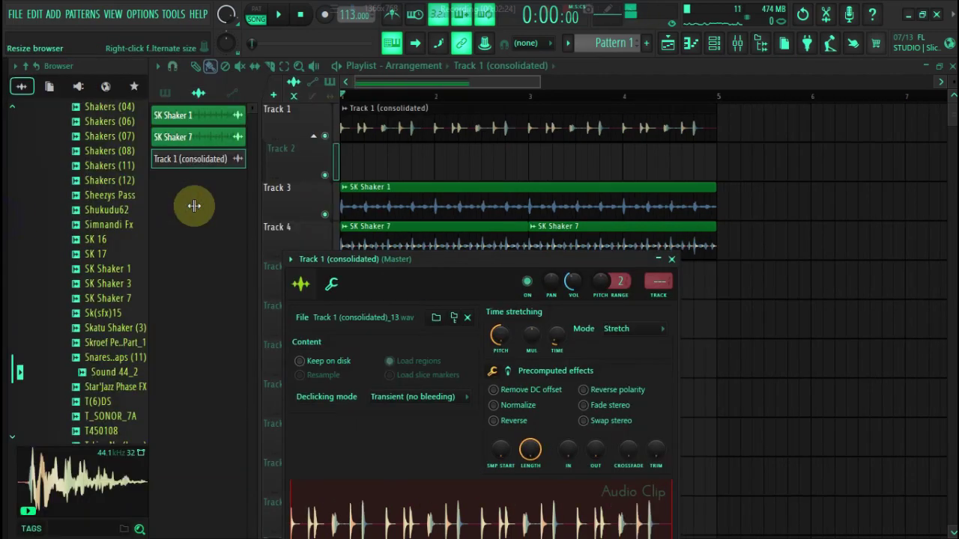
pyautogui.scroll(5, 6, 221)
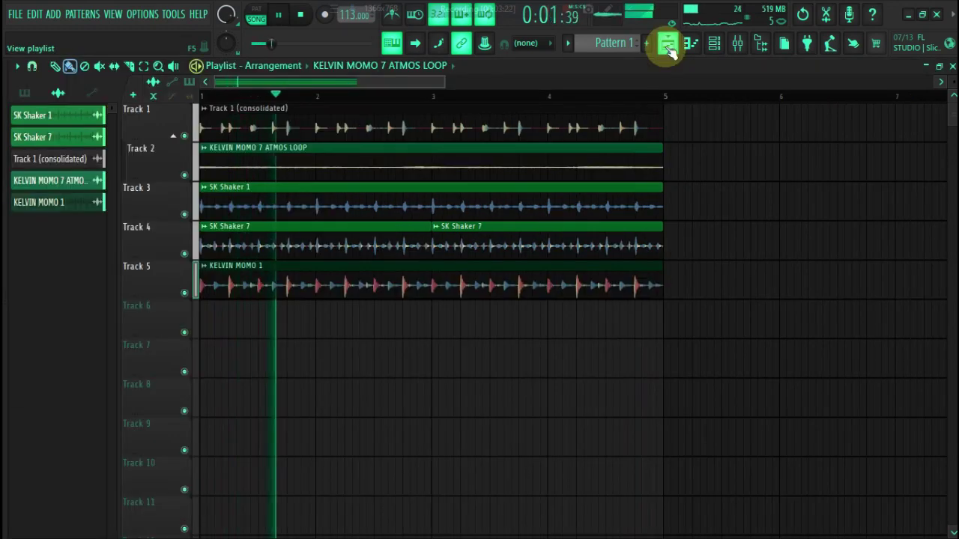
# Select all Pattern 2 chord notes, paint their velocities lower, and play the pattern back.
pyautogui.press('space')
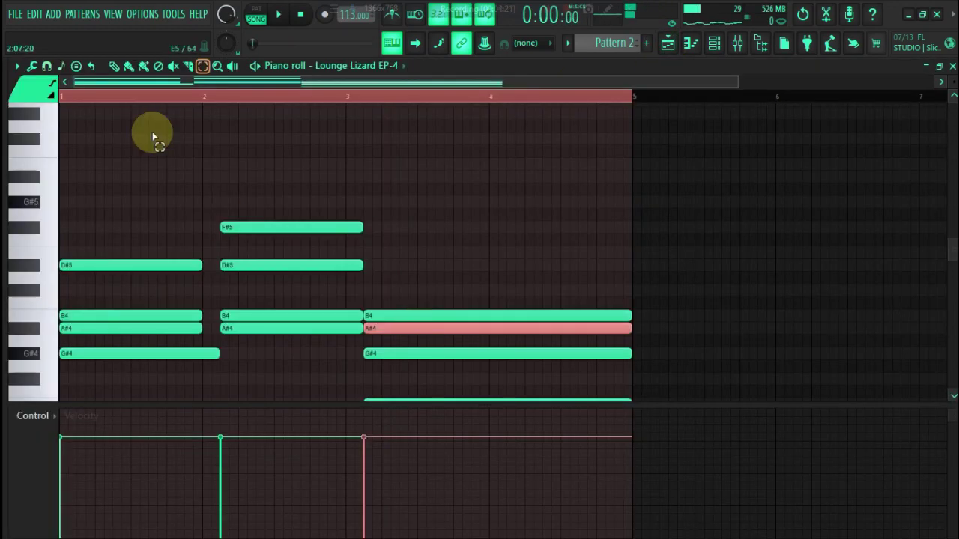
pyautogui.hotkey('ctrl', 'a')
pyautogui.click(129, 66)
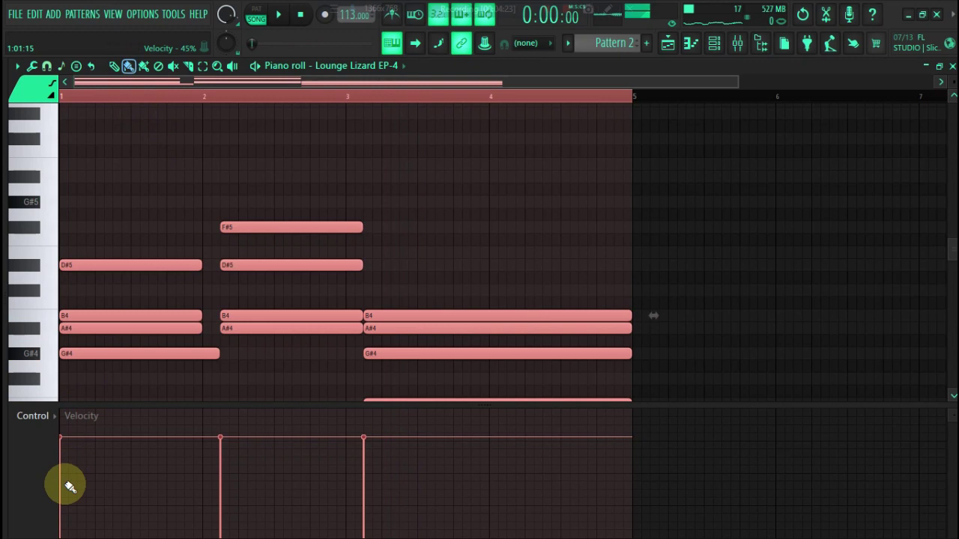
pyautogui.moveTo(67, 482); pyautogui.dragTo(377, 491)
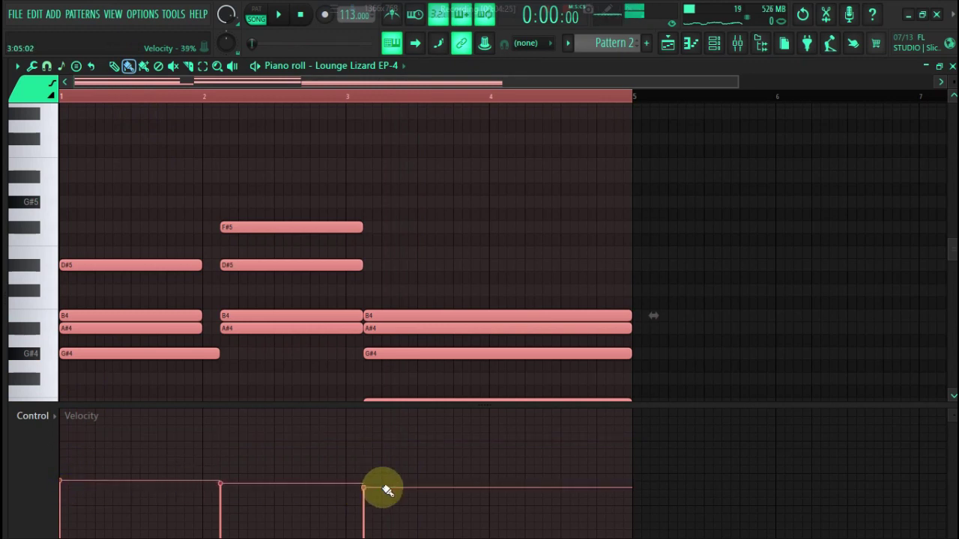
pyautogui.hotkey('alt', 'r')
pyautogui.press('Escape')
pyautogui.press('space')
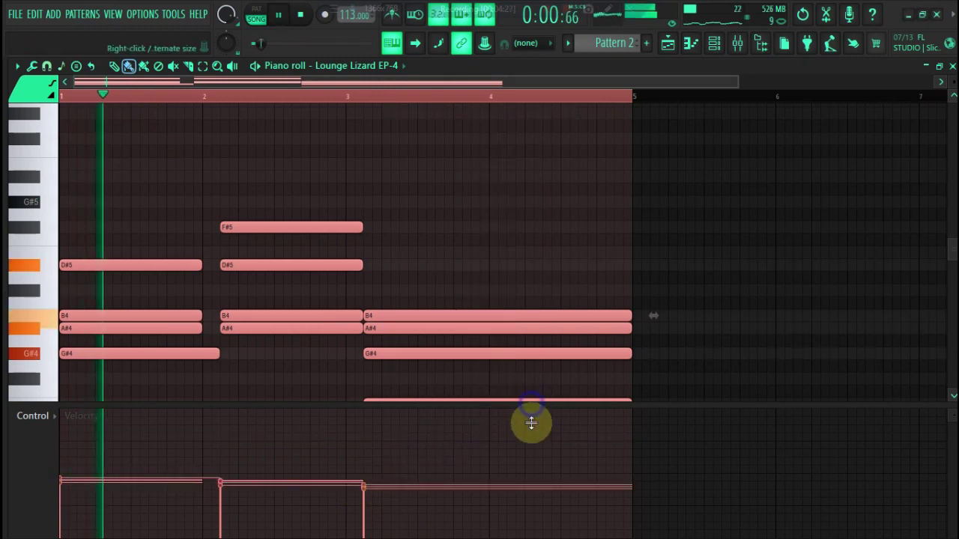
pyautogui.moveTo(531, 424); pyautogui.dragTo(531, 476)
pyautogui.scroll(-1, 449, 270)
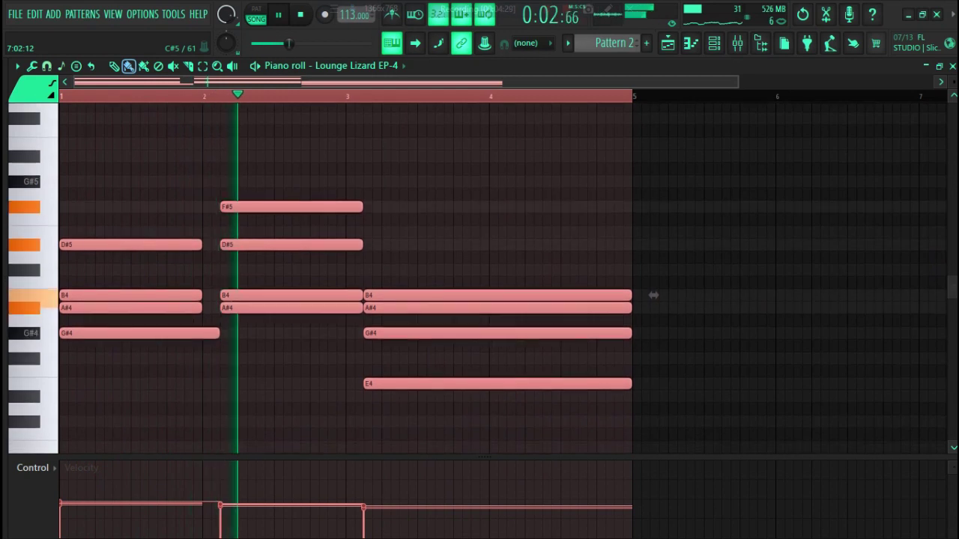
pyautogui.scroll(-1, 653, 295)
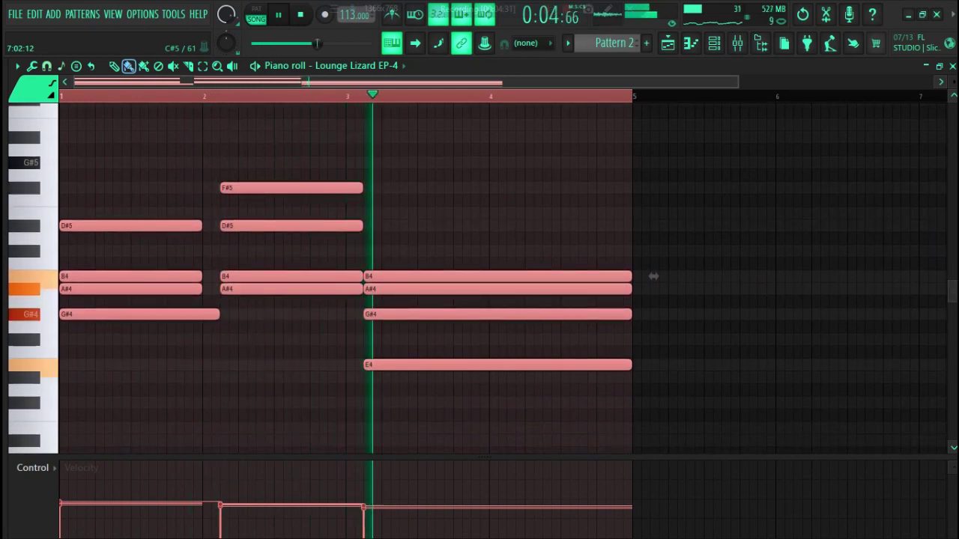
# Route the Lounge Lizard EP-4 channel to mixer insert 3.
pyautogui.click(718, 45)
pyautogui.click(669, 42)
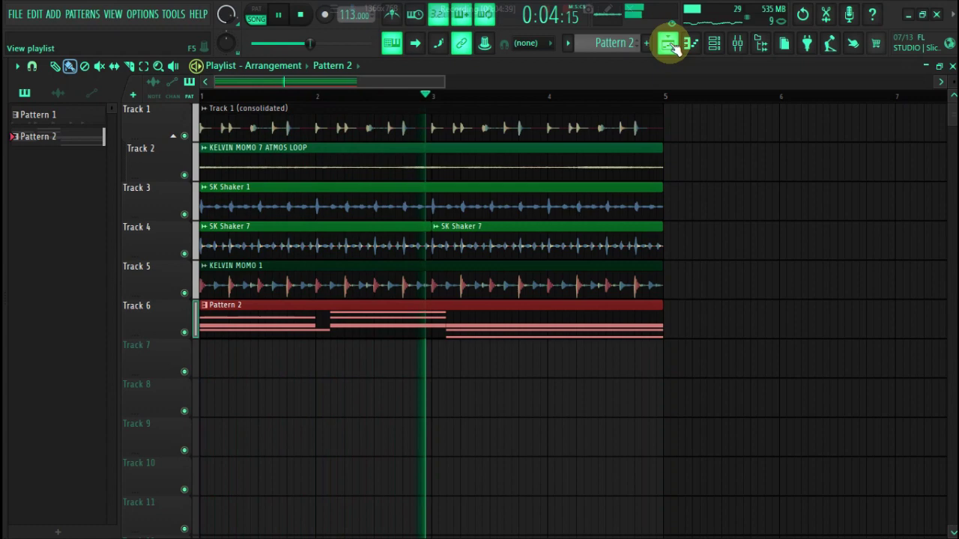
pyautogui.press('space')
pyautogui.press('F6')
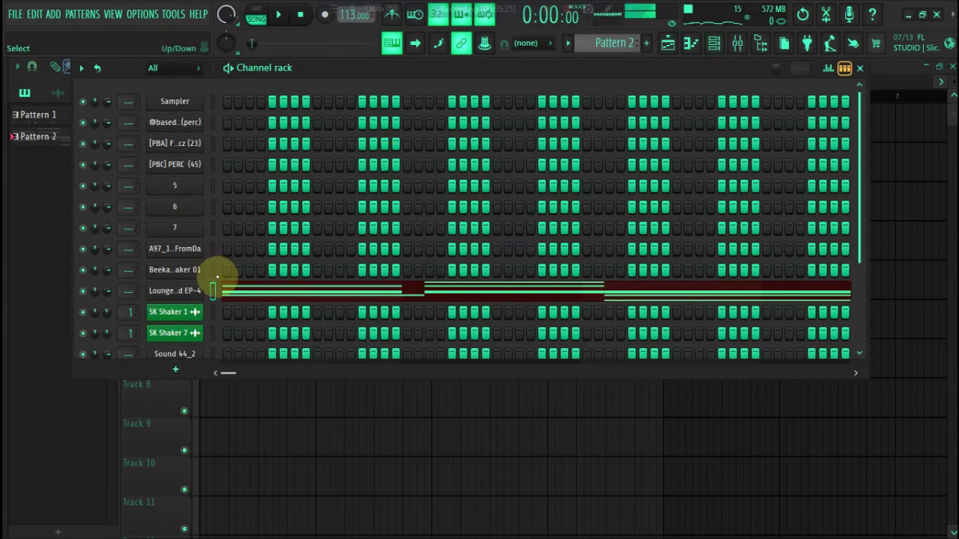
pyautogui.click(169, 291)
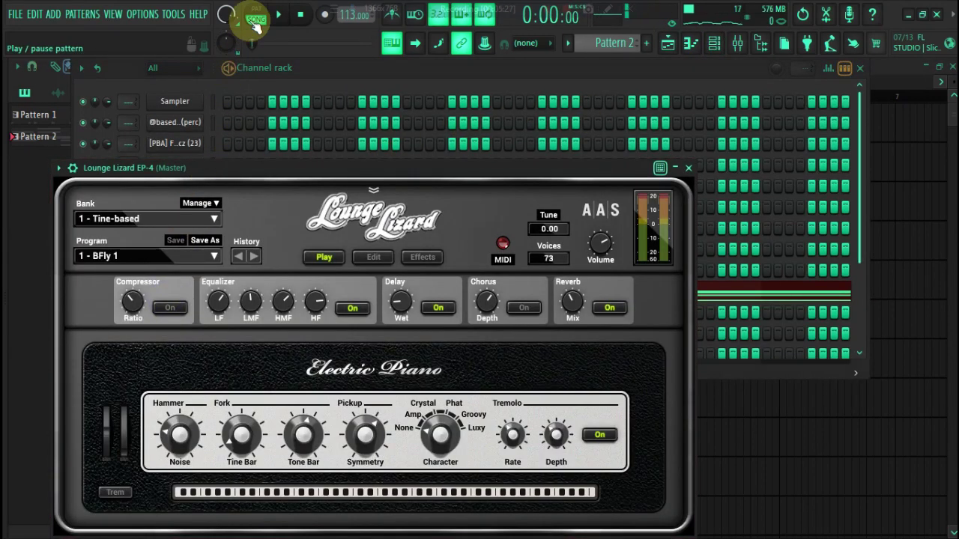
pyautogui.click(281, 66)
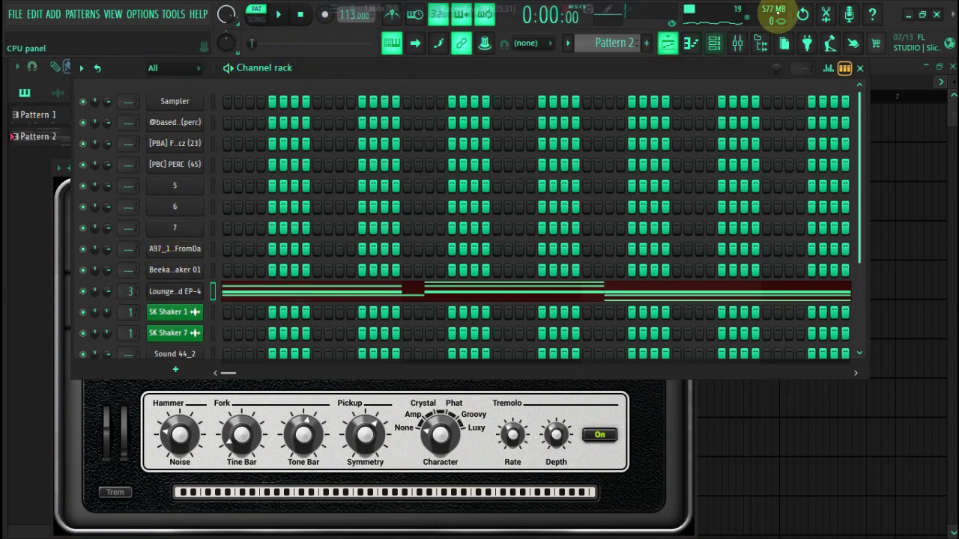
pyautogui.click(737, 42)
# Load Fruity Parametric EQ 2 in insert 3's first slot and pull band 1 down for a low cut.
pyautogui.click(831, 108)
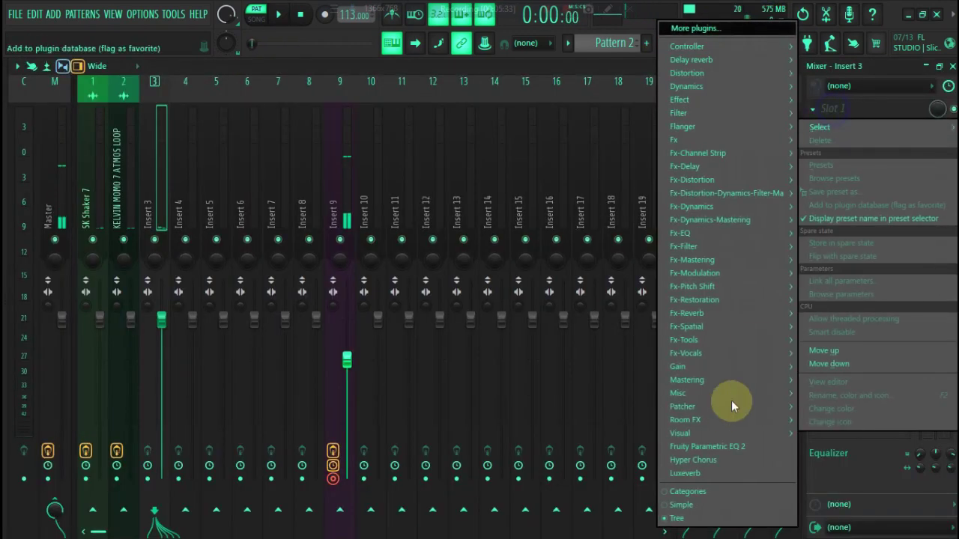
pyautogui.click(719, 446)
pyautogui.moveTo(88, 248); pyautogui.dragTo(147, 332)
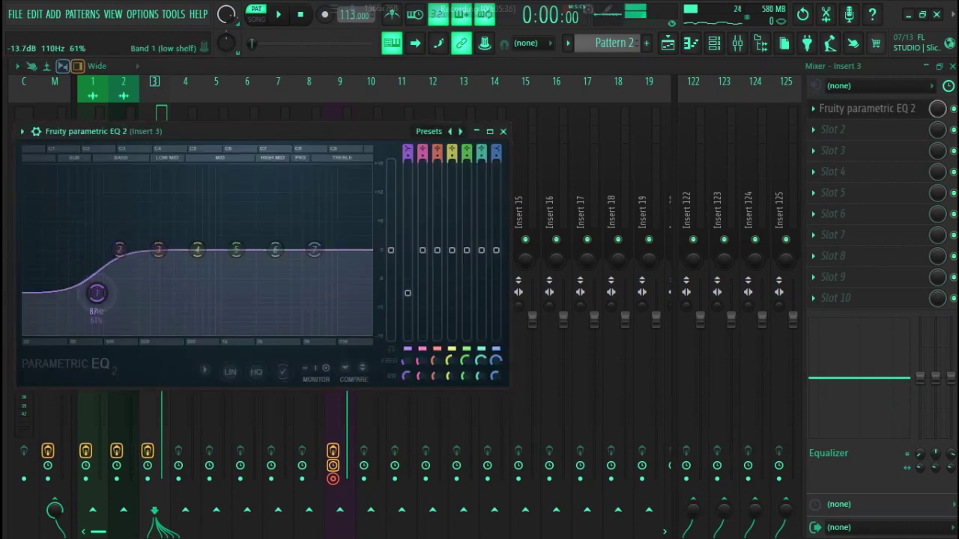
pyautogui.press('space')
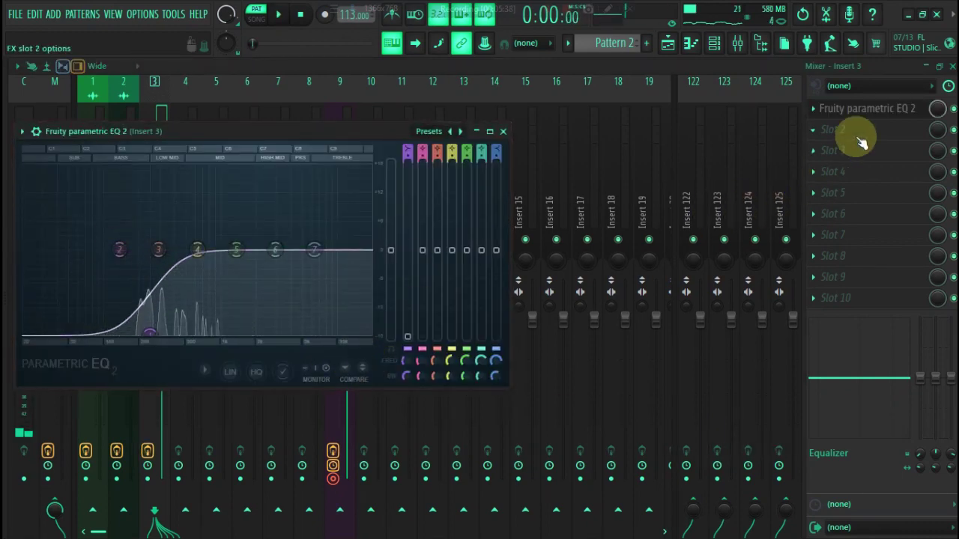
# Add Hyper Chorus, LuxeVerb and Fruity Phaser to insert 3's slots 2, 3 and 4.
pyautogui.click(847, 131)
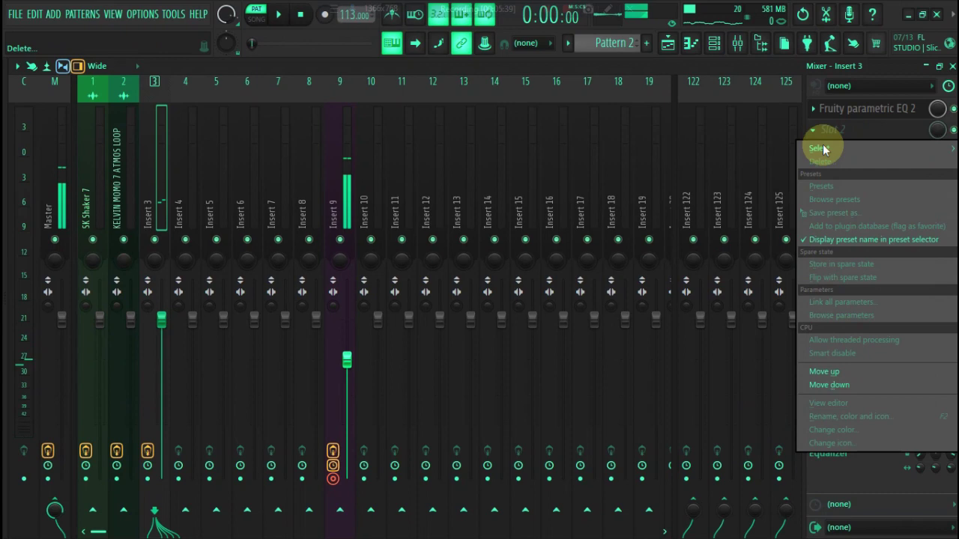
pyautogui.click(696, 459)
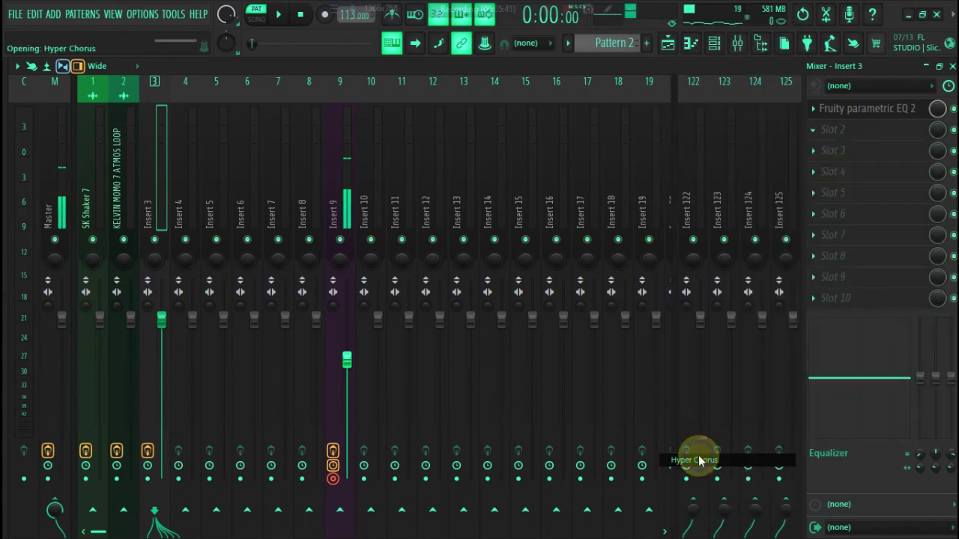
pyautogui.click(861, 149)
pyautogui.moveTo(821, 170)
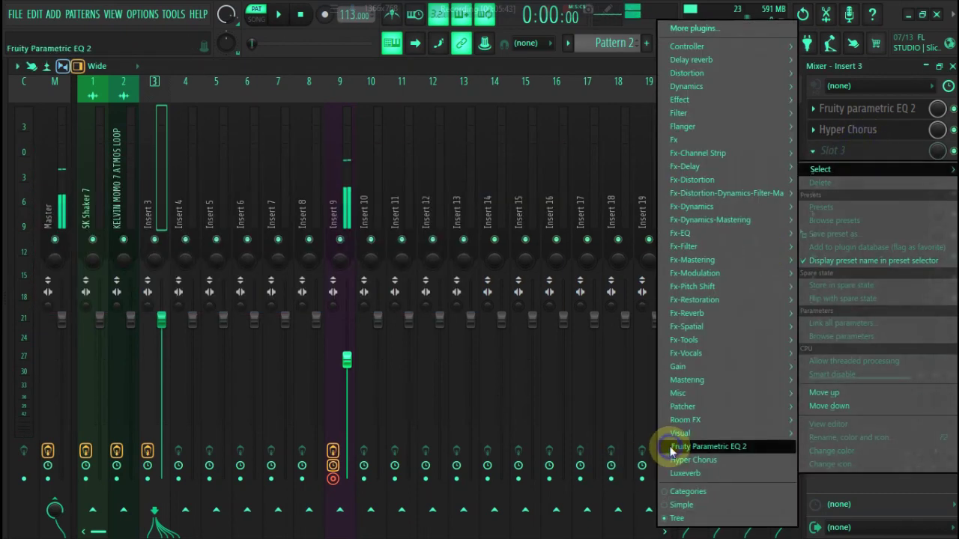
pyautogui.click(685, 473)
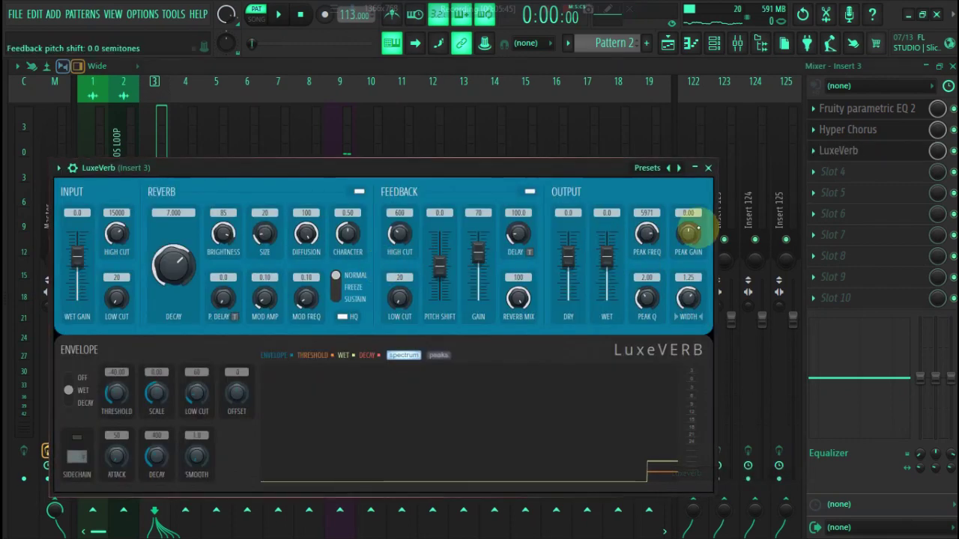
pyautogui.click(828, 169)
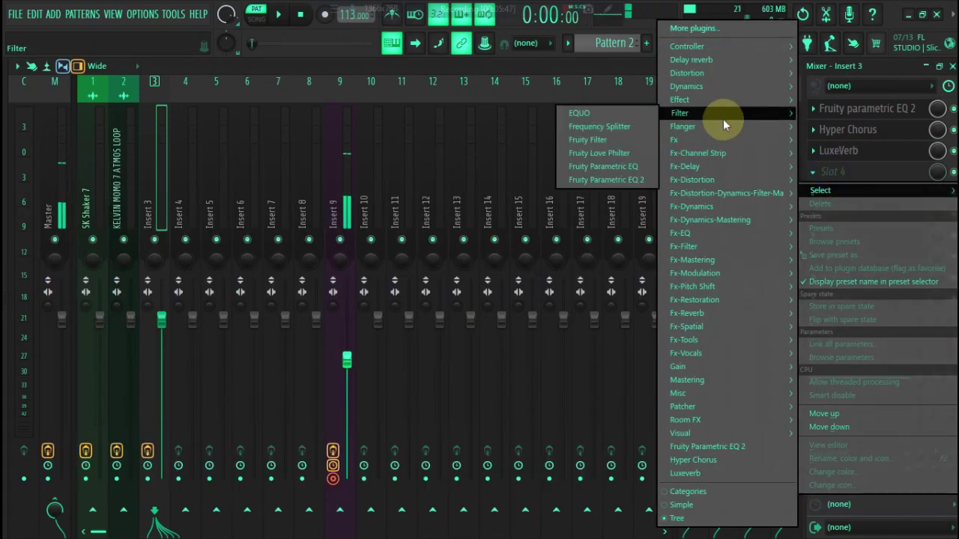
pyautogui.moveTo(683, 126)
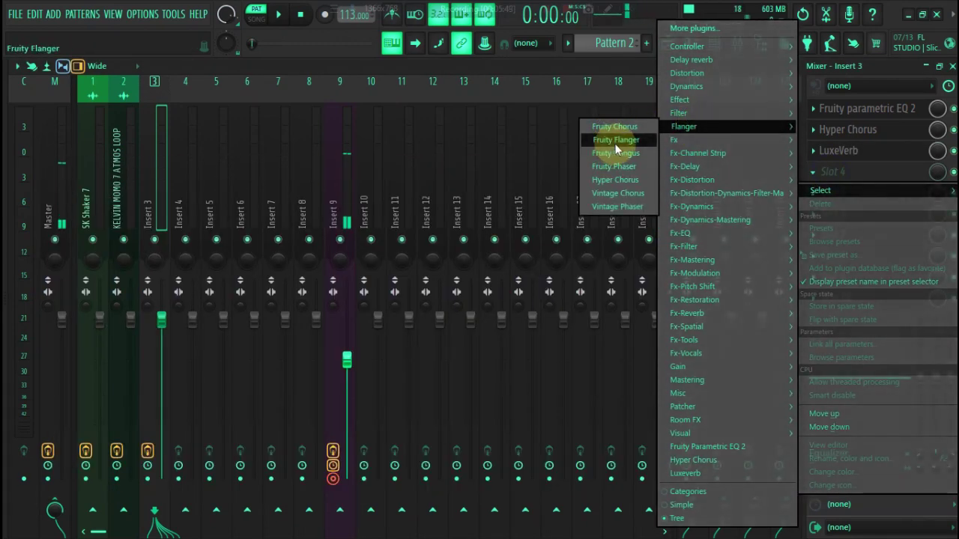
pyautogui.click(614, 166)
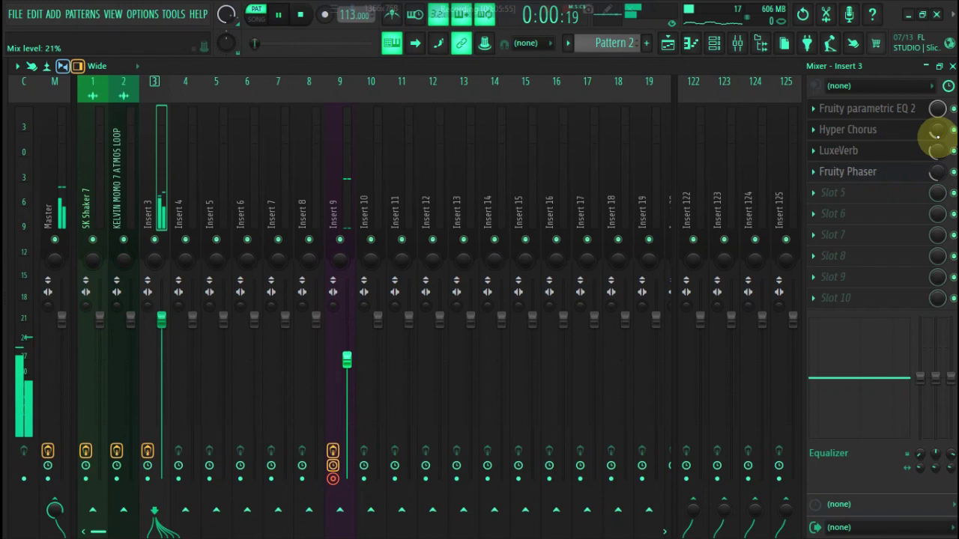
# Enlarge the Channel rack to show all channels and create an empty Pattern 3.
pyautogui.click(714, 43)
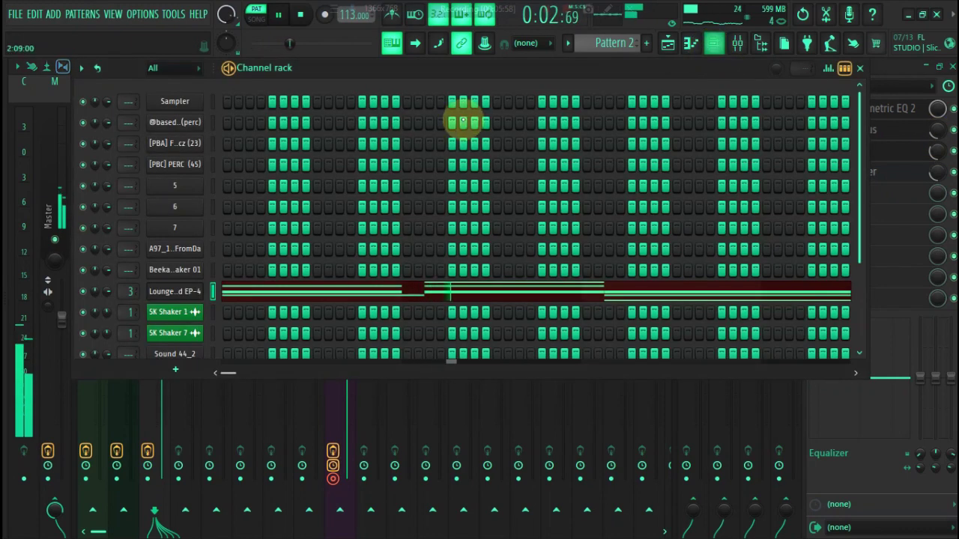
pyautogui.click(246, 292)
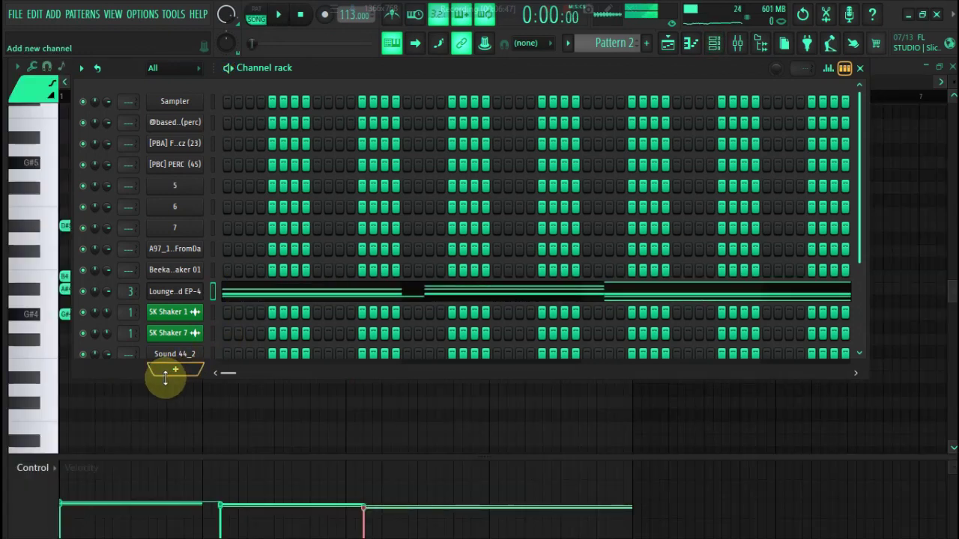
pyautogui.moveTo(250, 378); pyautogui.dragTo(249, 440)
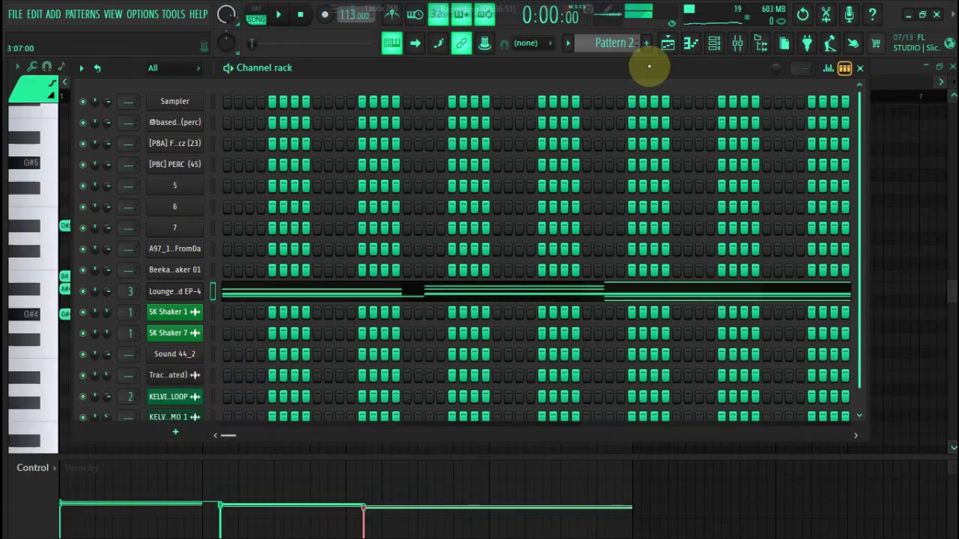
pyautogui.click(648, 45)
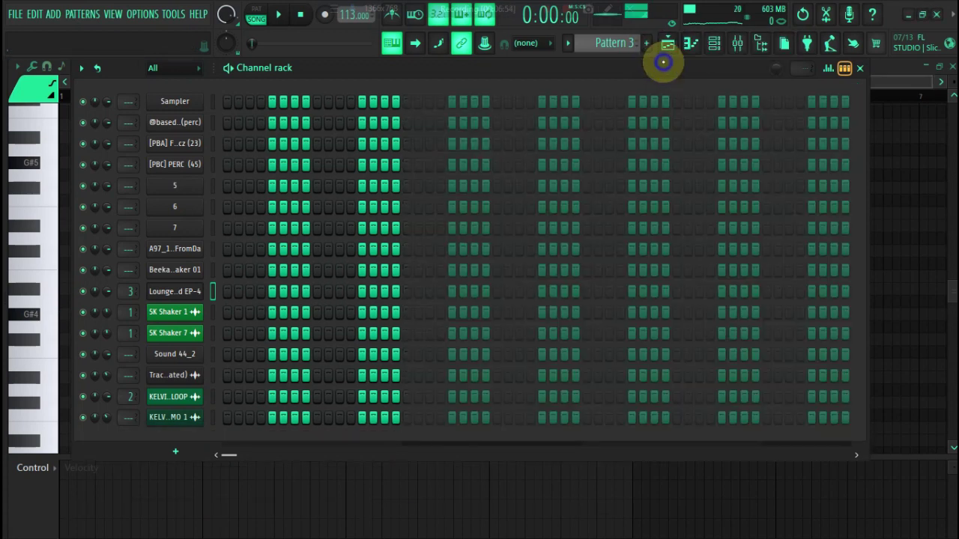
# Paint Pattern 3 on Track 7 and repeat its short clips through bar 5.
pyautogui.click(667, 43)
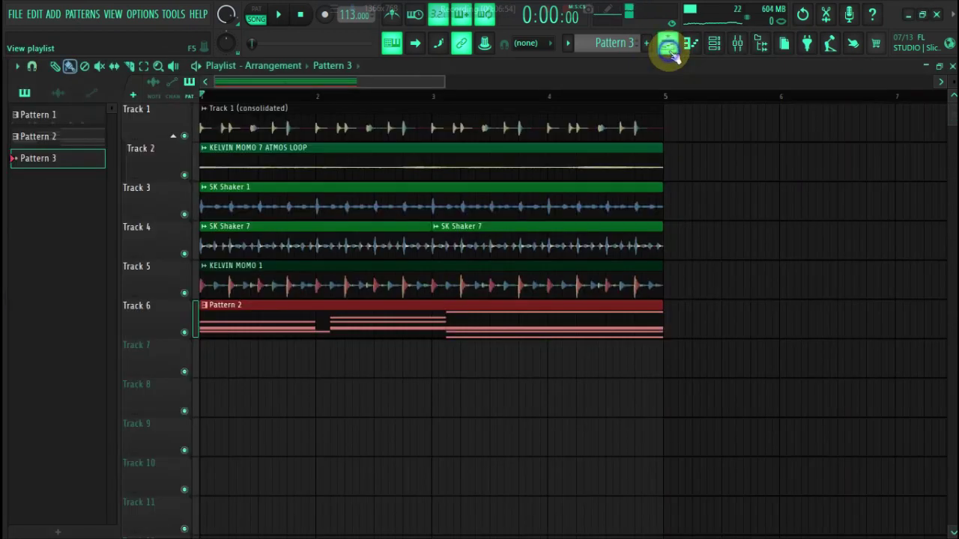
pyautogui.click(213, 352)
pyautogui.moveTo(231, 352); pyautogui.dragTo(224, 352)
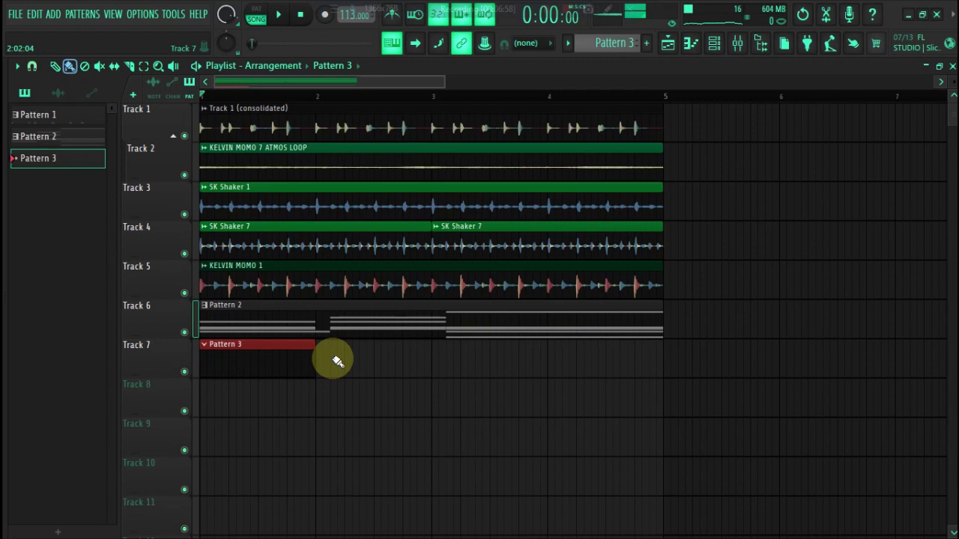
pyautogui.moveTo(314, 357); pyautogui.dragTo(638, 417)
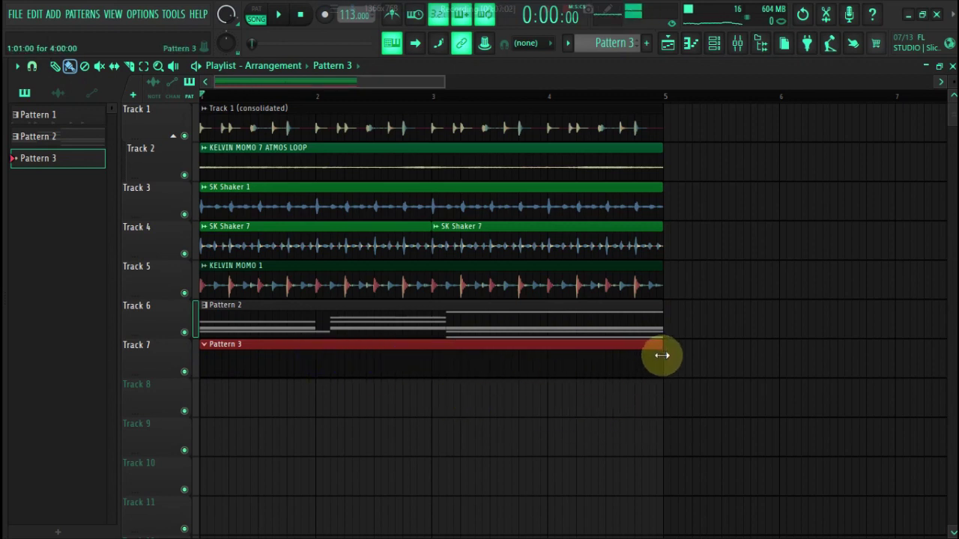
pyautogui.moveTo(662, 355)
pyautogui.mouseDown()
pyautogui.moveTo(223, 343)
pyautogui.moveTo(417, 357)
pyautogui.moveTo(671, 352)
pyautogui.mouseUp()
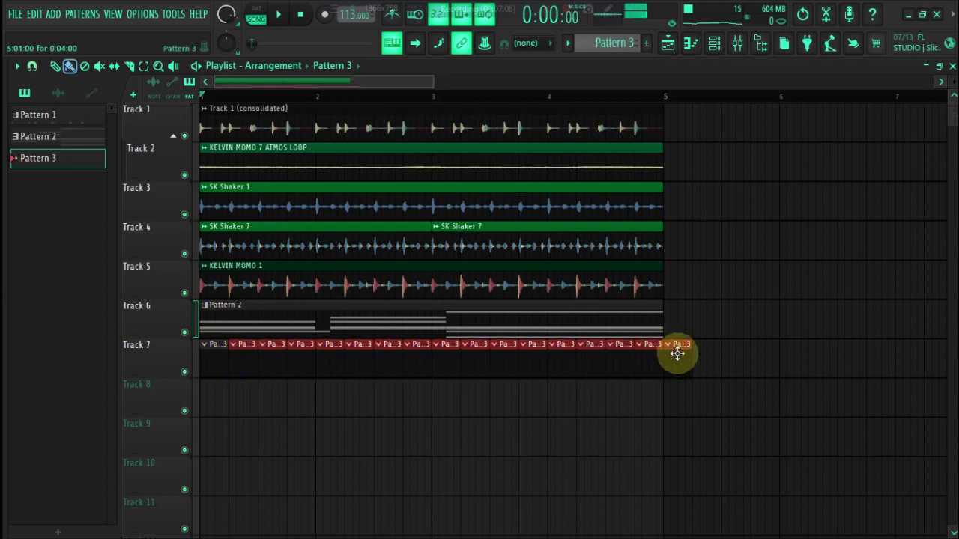
# Open Purity's piano roll for Pattern 3 and move the top B5 note down to D#5.
pyautogui.click(717, 50)
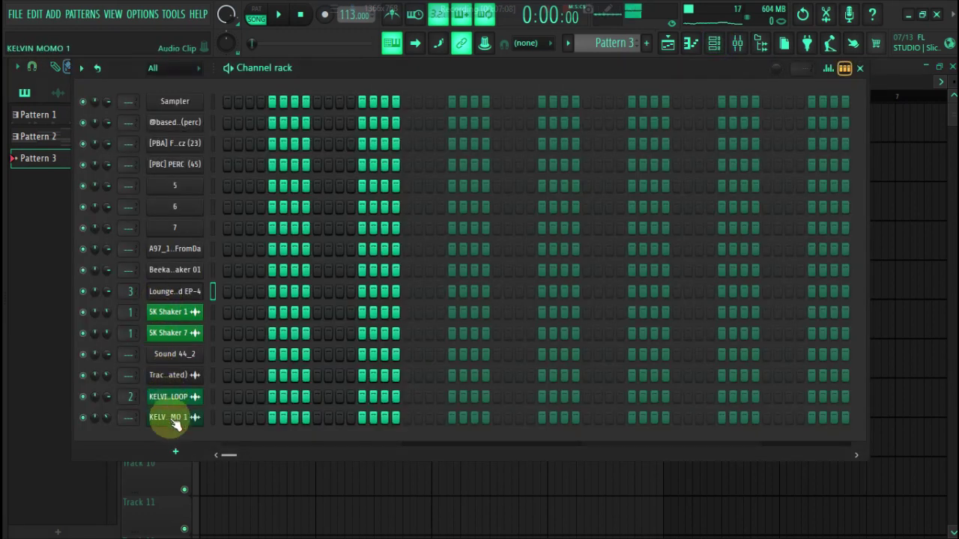
pyautogui.click(177, 454)
pyautogui.press('F7')
pyautogui.press('space')
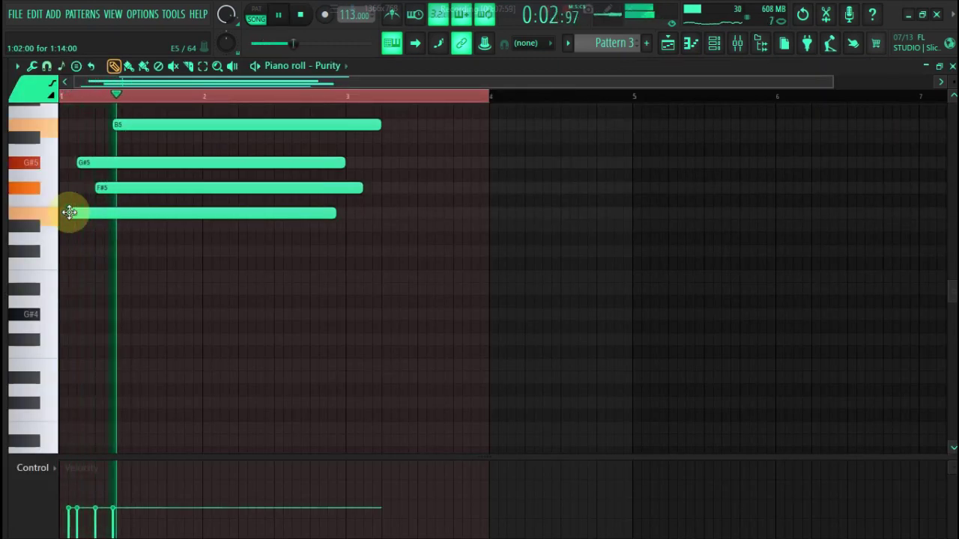
pyautogui.moveTo(132, 126)
pyautogui.mouseDown()
pyautogui.moveTo(129, 208)
pyautogui.moveTo(138, 213)
pyautogui.moveTo(142, 151)
pyautogui.mouseUp()
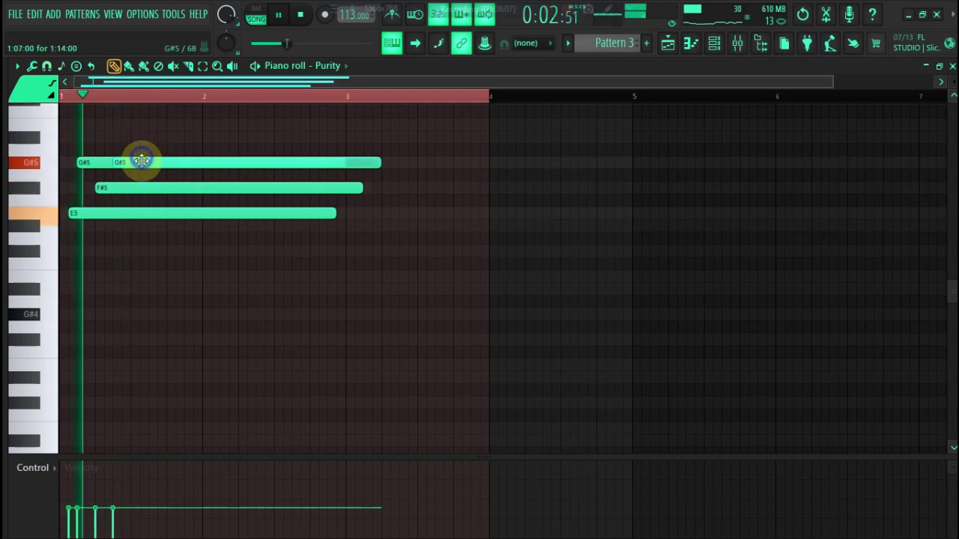
pyautogui.moveTo(142, 150); pyautogui.dragTo(140, 227)
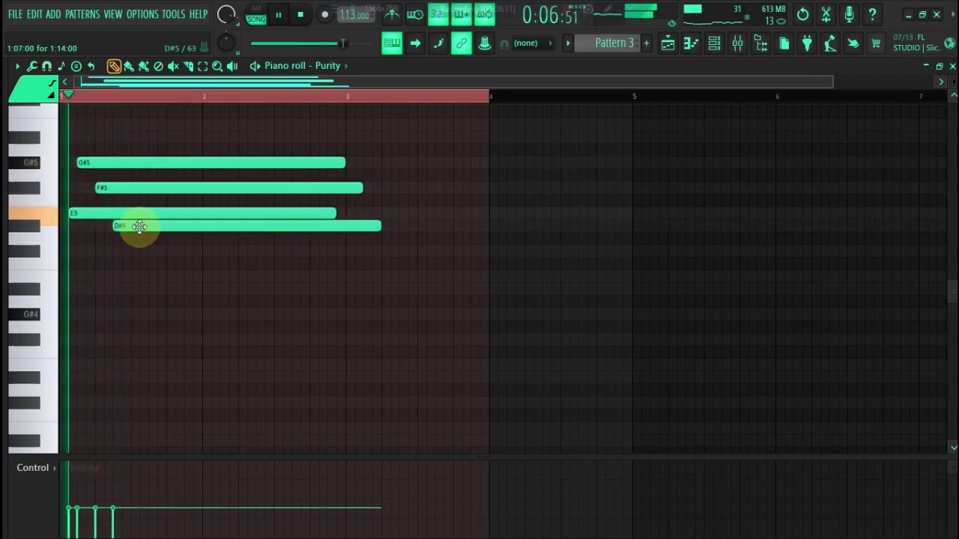
# Shorten all Purity notes into plucks and lower their release.
pyautogui.hotkey('ctrl', 'a')
pyautogui.hotkey('ctrl', 'z')
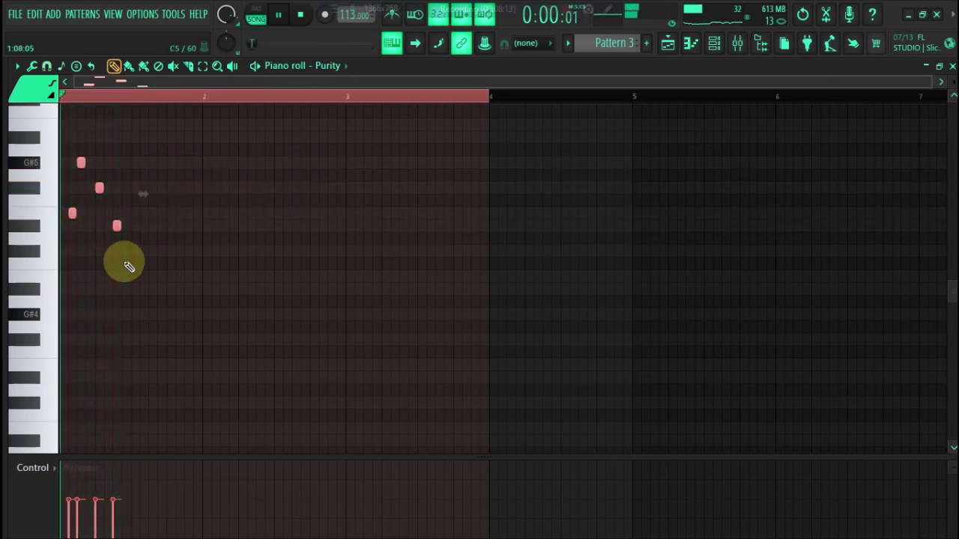
pyautogui.moveTo(97, 484); pyautogui.dragTo(118, 475)
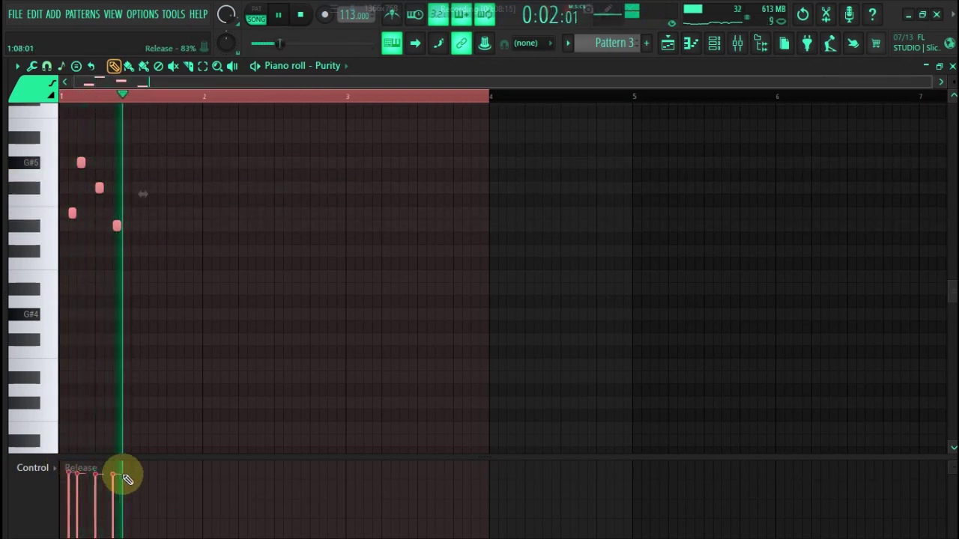
pyautogui.click(669, 43)
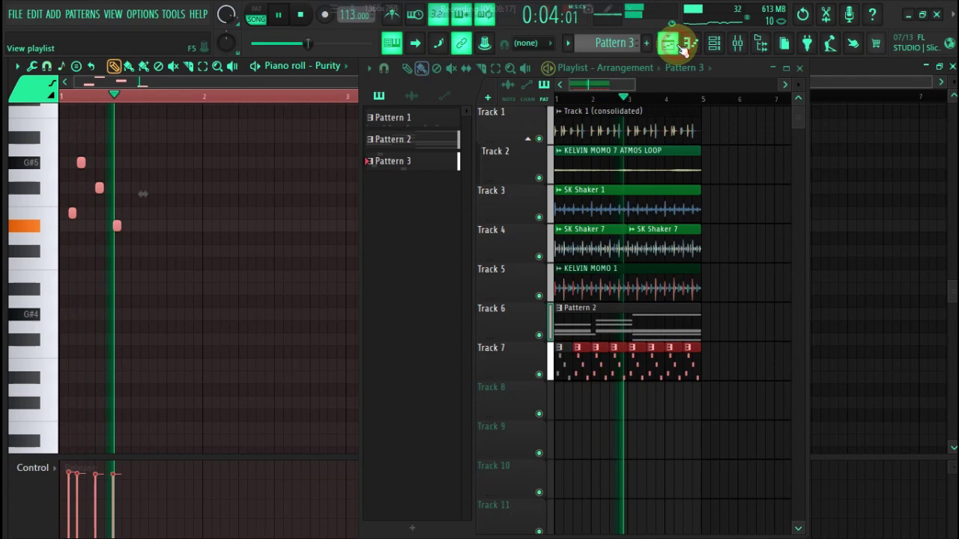
# Maximize the Playlist to show all seven tracks, then stop playback.
pyautogui.click(781, 68)
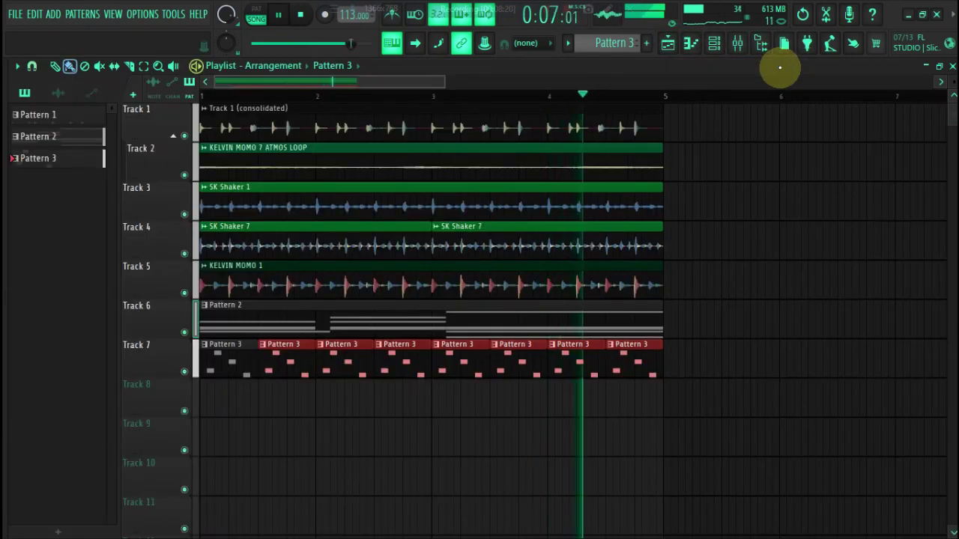
pyautogui.press('space')
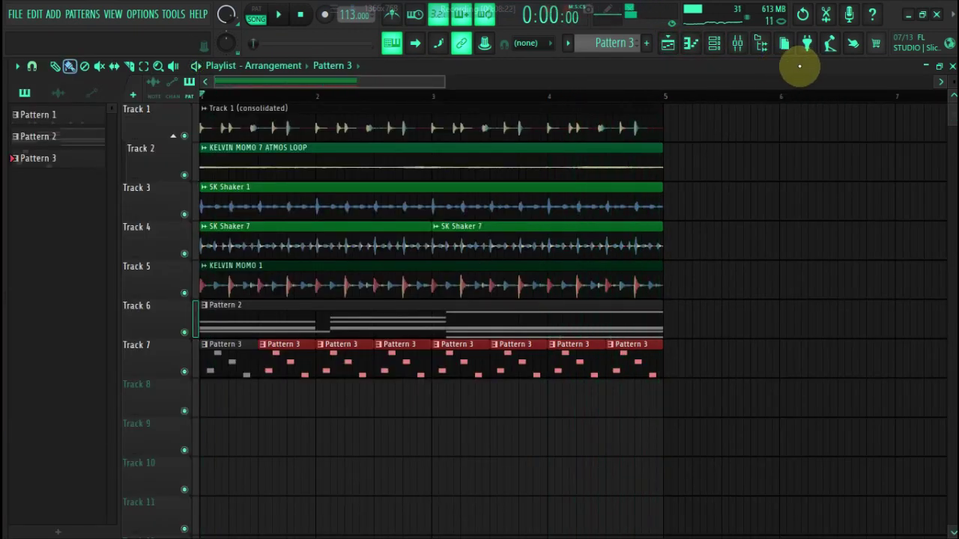